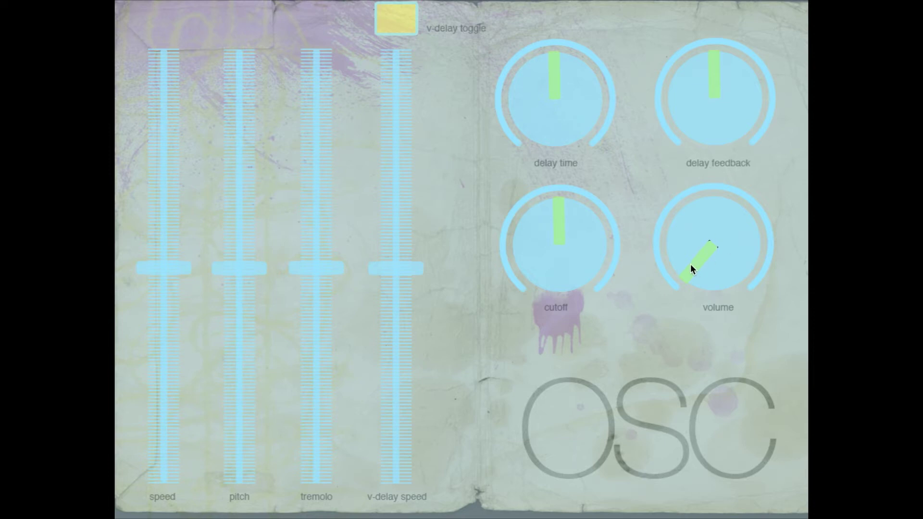
Step: Return the volume knob to centre and turn the delay time knob down-left
left_click_drag(690, 264, 685, 246)
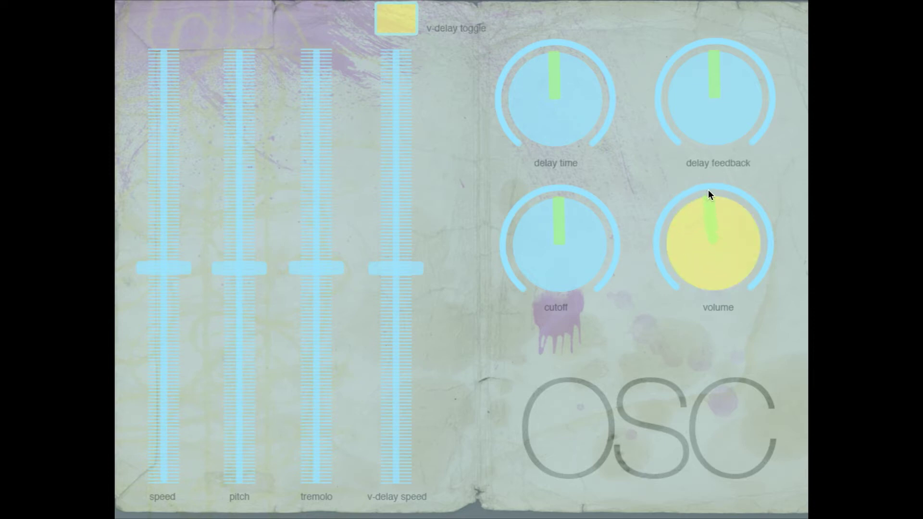
left_click_drag(709, 190, 709, 190)
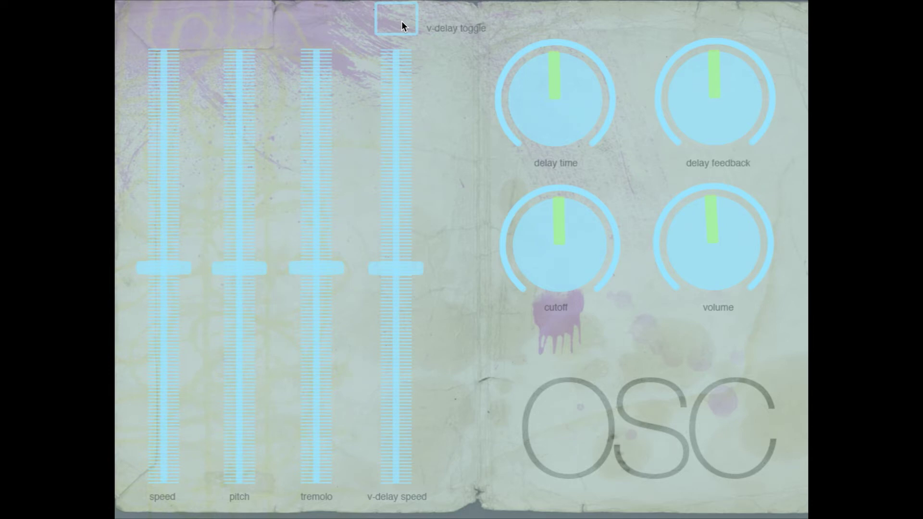
left_click_drag(544, 74, 528, 97)
Step: Turn delay feedback up to the right and settle delay time at the upper left
left_click_drag(724, 48, 745, 88)
left_click_drag(515, 93, 567, 52)
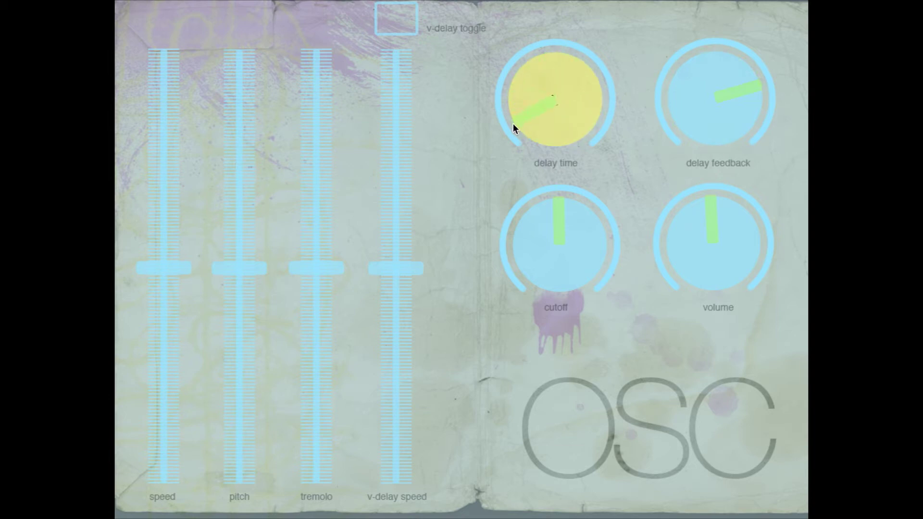
left_click_drag(522, 144, 525, 90)
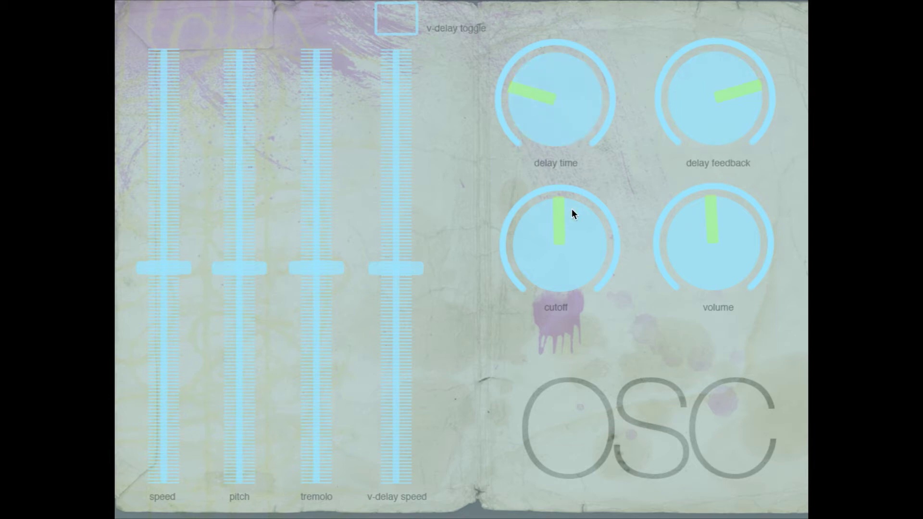
Step: Nudge the cutoff knob slightly left of centre and try lowering the volume
left_click_drag(574, 210, 522, 230)
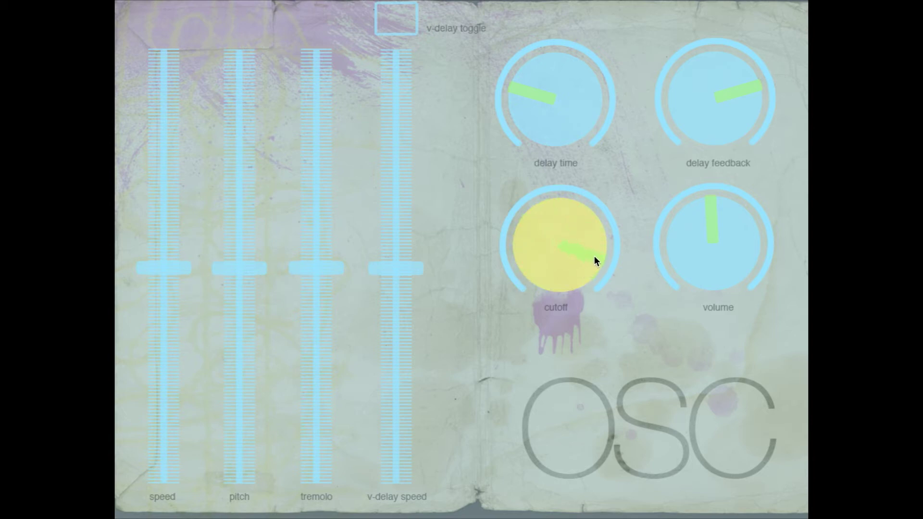
left_click_drag(565, 212, 553, 212)
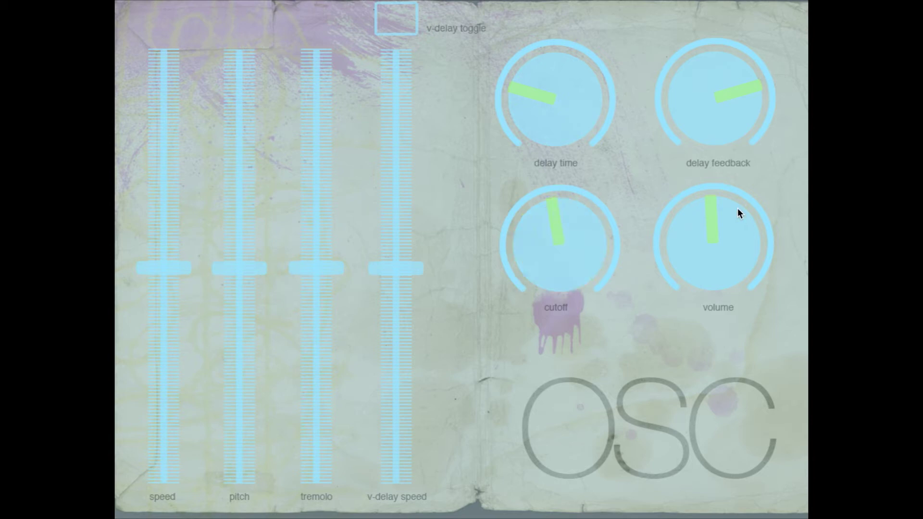
mouse_move(713, 208)
left_mouse_down()
mouse_move(686, 220)
mouse_move(711, 205)
left_mouse_up()
Step: Drop the tremolo slider to its minimum and sweep the pitch slider up and back down
left_click_drag(324, 279, 323, 393)
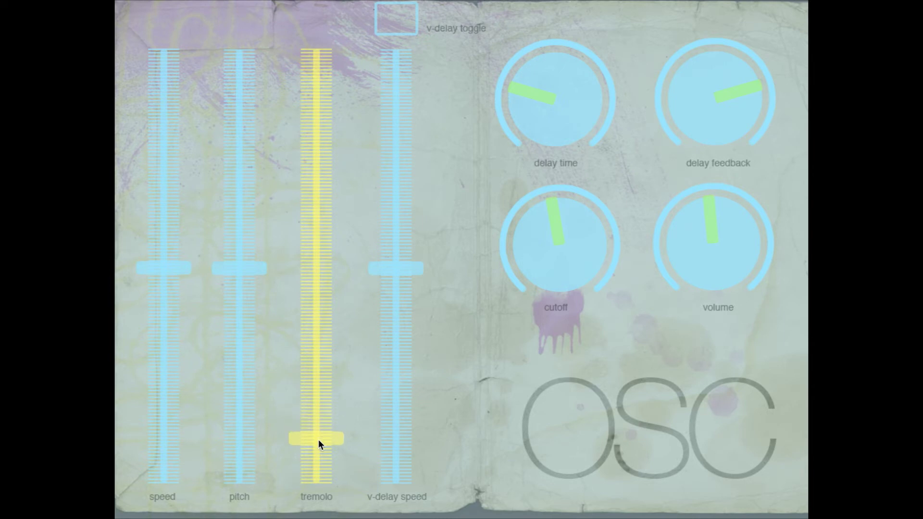
left_click_drag(321, 471, 321, 471)
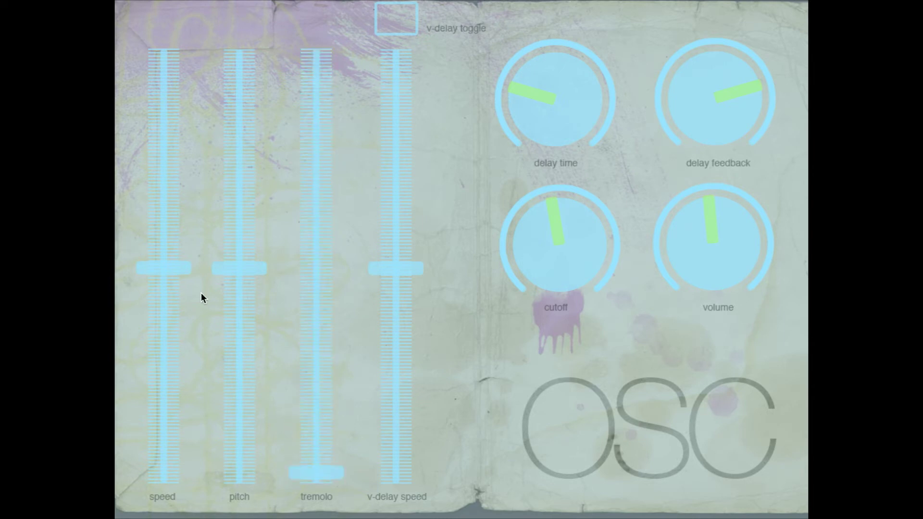
left_click_drag(240, 271, 243, 387)
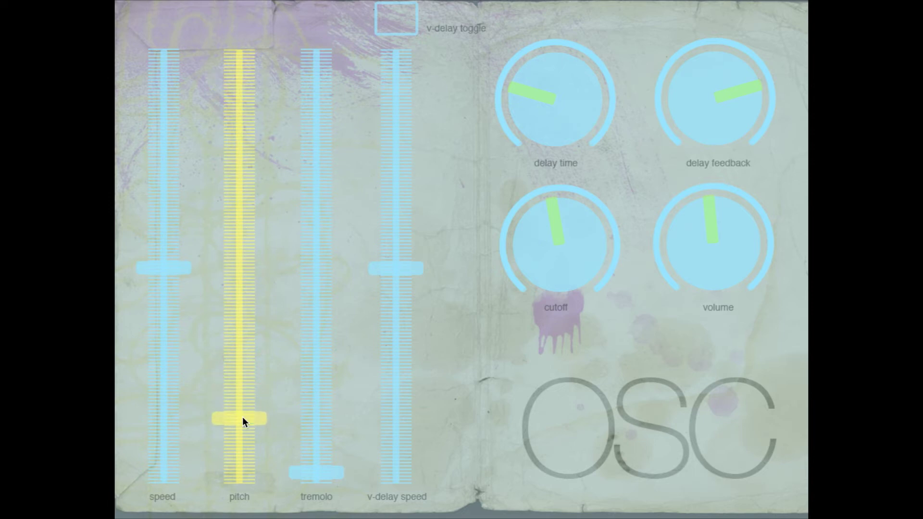
left_click_drag(243, 417, 232, 438)
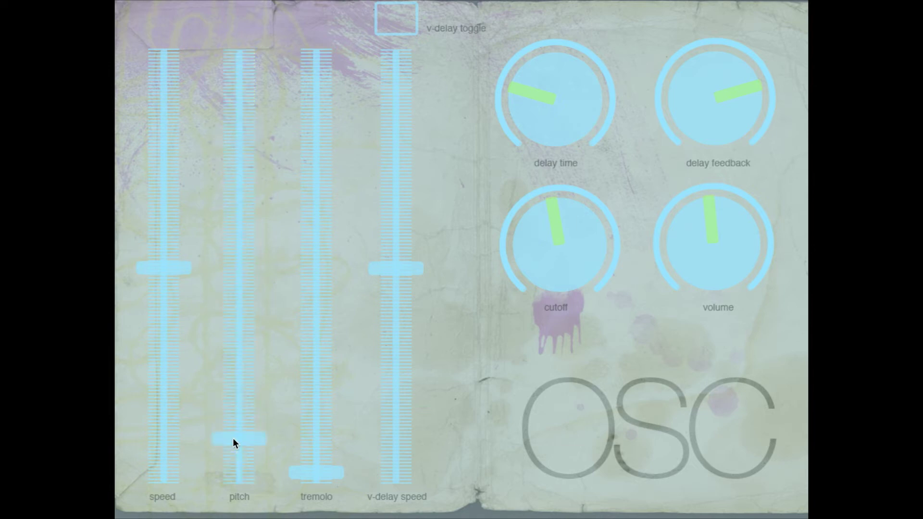
Step: Sweep speed to the top, bring it back above the middle, and set pitch near the bottom
left_click_drag(171, 269, 175, 73)
left_click_drag(175, 73, 174, 207)
left_click_drag(246, 440, 261, 424)
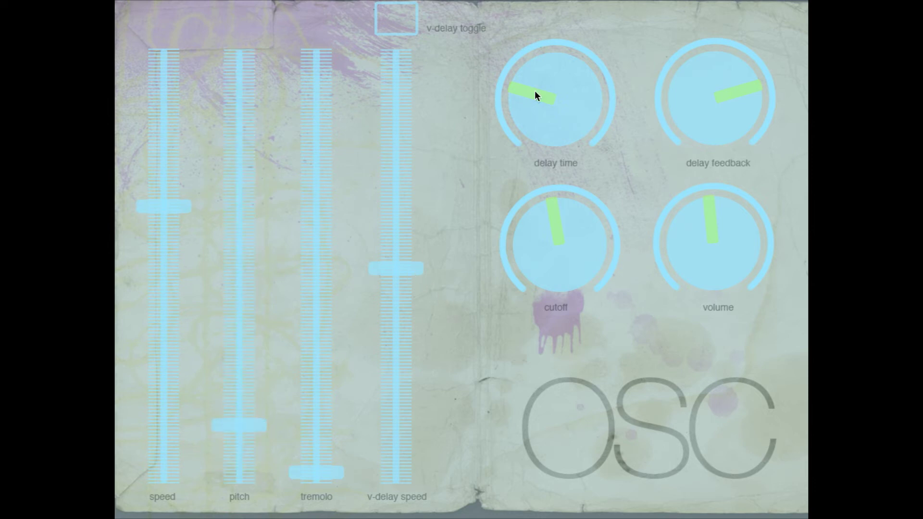
Step: Turn the cutoff away from centre, push v-delay speed to the top, and adjust delay feedback
left_click_drag(551, 226, 587, 256)
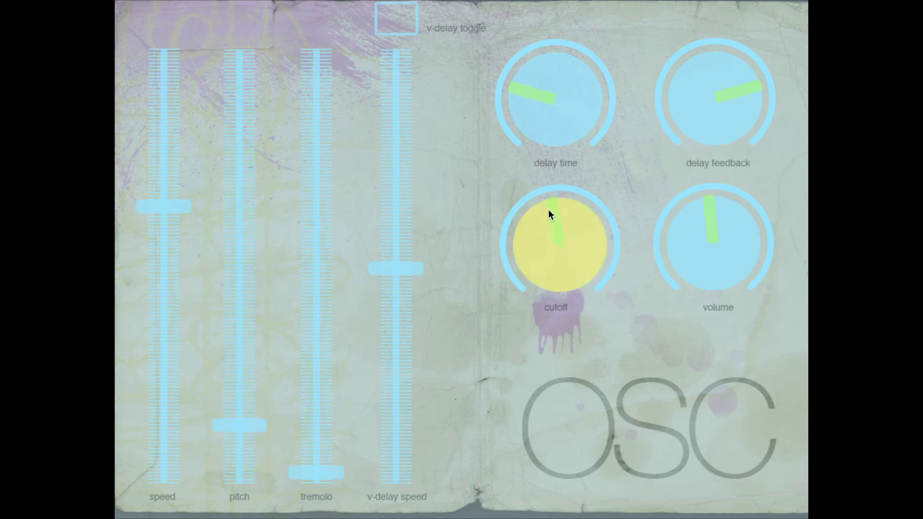
left_click_drag(537, 292, 536, 291)
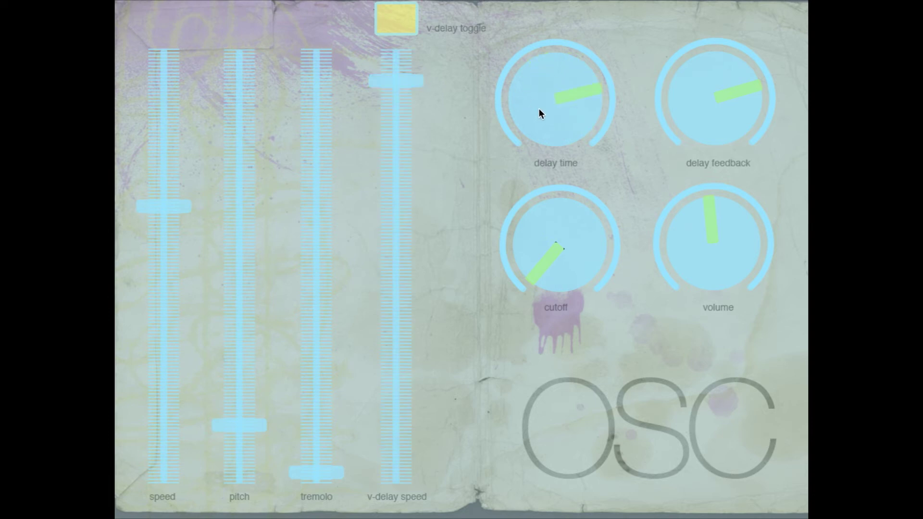
left_click_drag(391, 79, 398, 49)
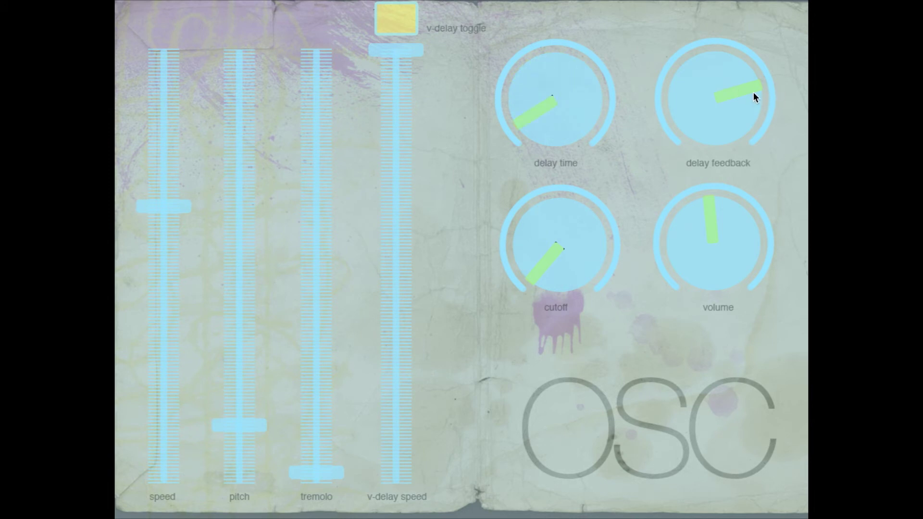
left_click_drag(753, 94, 754, 111)
Step: Recentre the cutoff, lower v-delay speed slightly from the top, and raise tremolo
left_click_drag(536, 270, 529, 254)
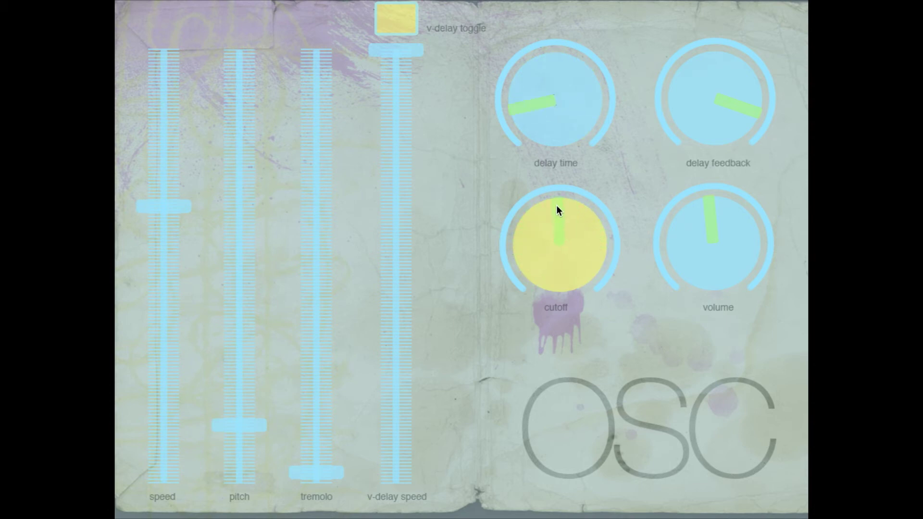
left_click_drag(556, 205, 557, 206)
left_click_drag(407, 53, 406, 83)
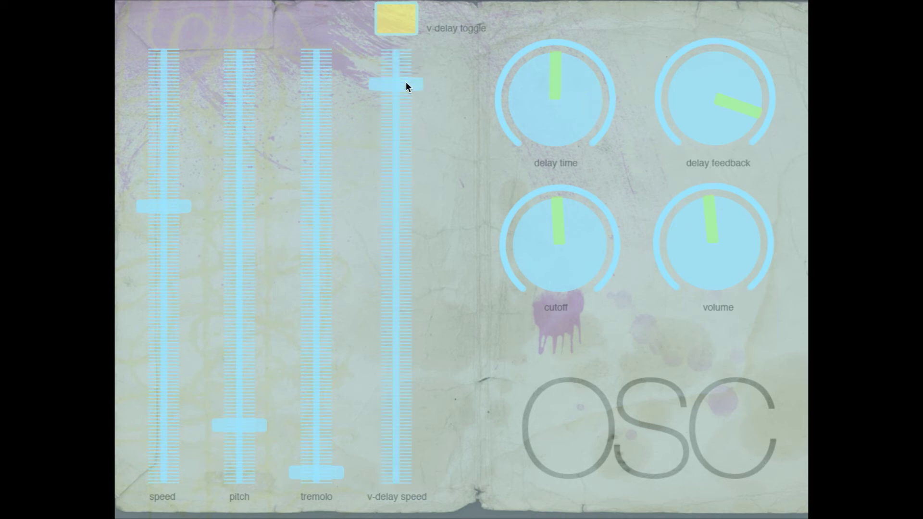
left_click_drag(330, 470, 303, 342)
Step: Raise pitch, push speed to the top, then return pitch to its minimum
left_click_drag(245, 434, 246, 174)
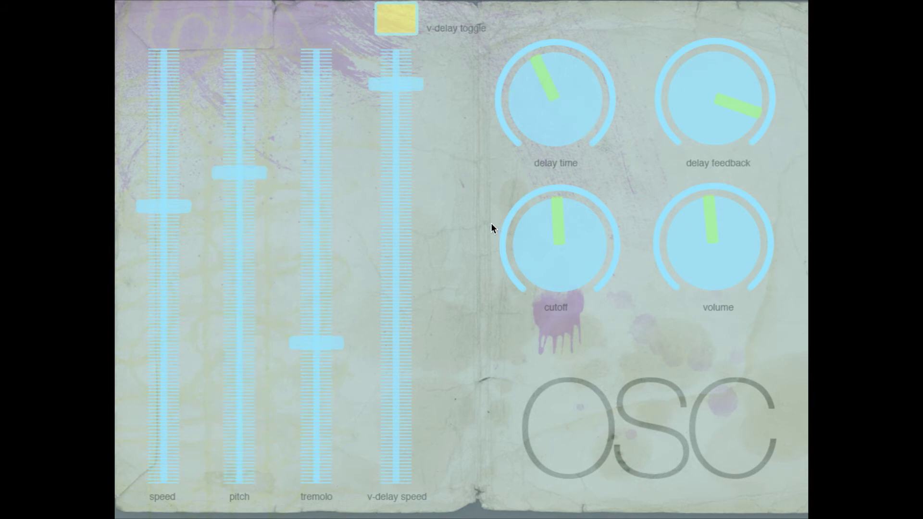
left_click_drag(170, 217, 200, 39)
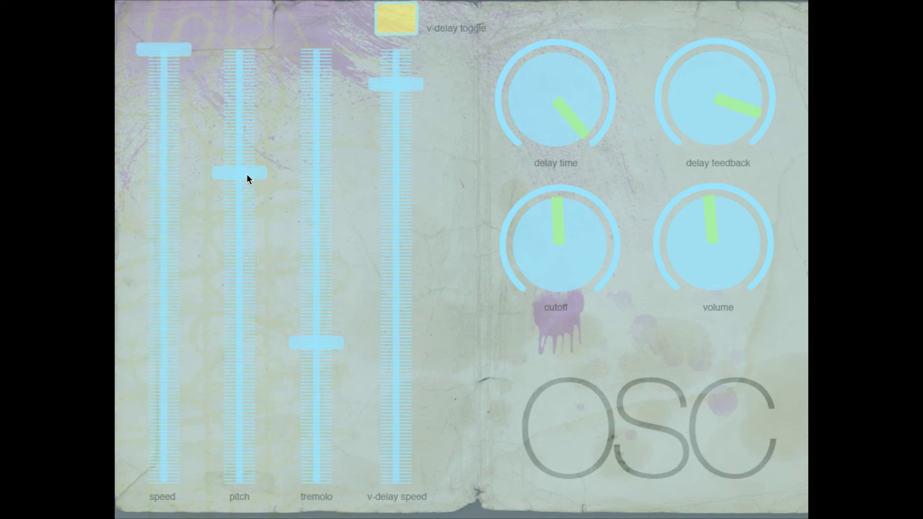
left_click_drag(246, 174, 242, 347)
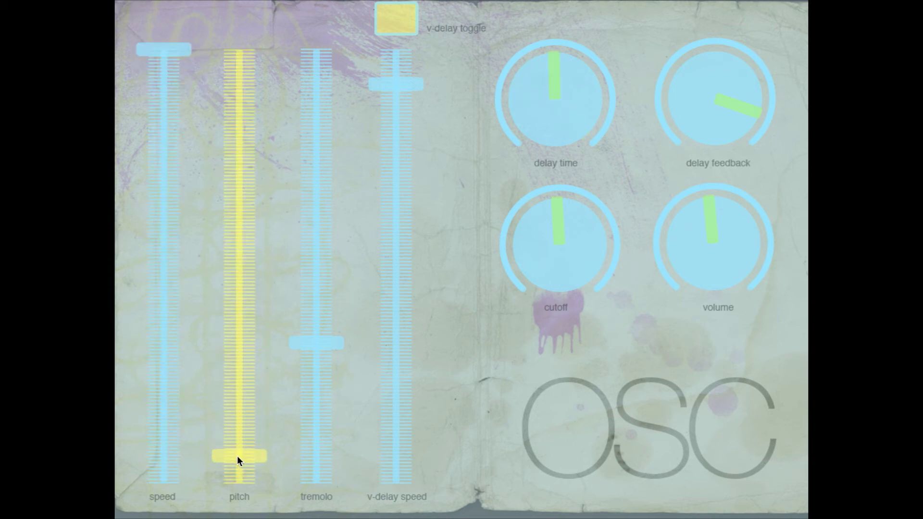
left_click_drag(238, 464, 238, 464)
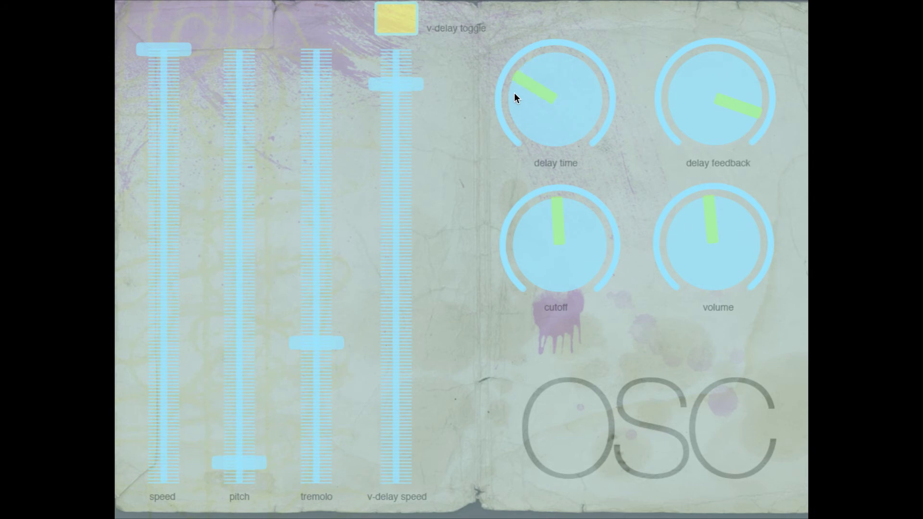
Step: Turn delay feedback up and set the cutoff knob to a low, down-left level
left_click_drag(569, 194, 571, 213)
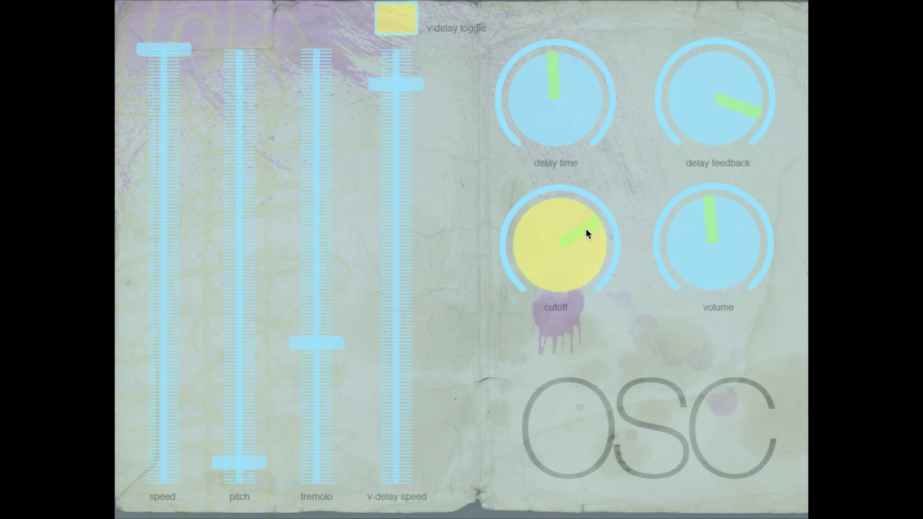
left_click_drag(587, 247, 588, 250)
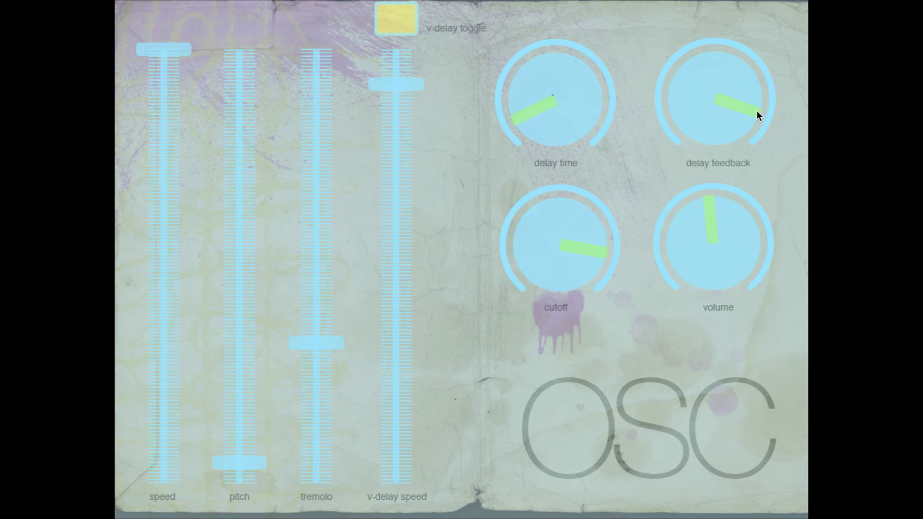
left_click_drag(757, 112, 752, 128)
left_click_drag(576, 249, 597, 244)
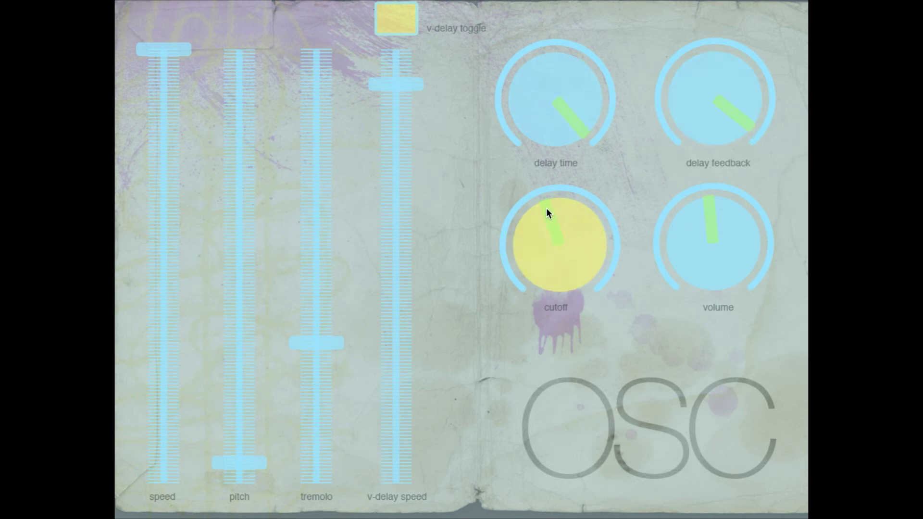
left_click_drag(530, 277, 530, 275)
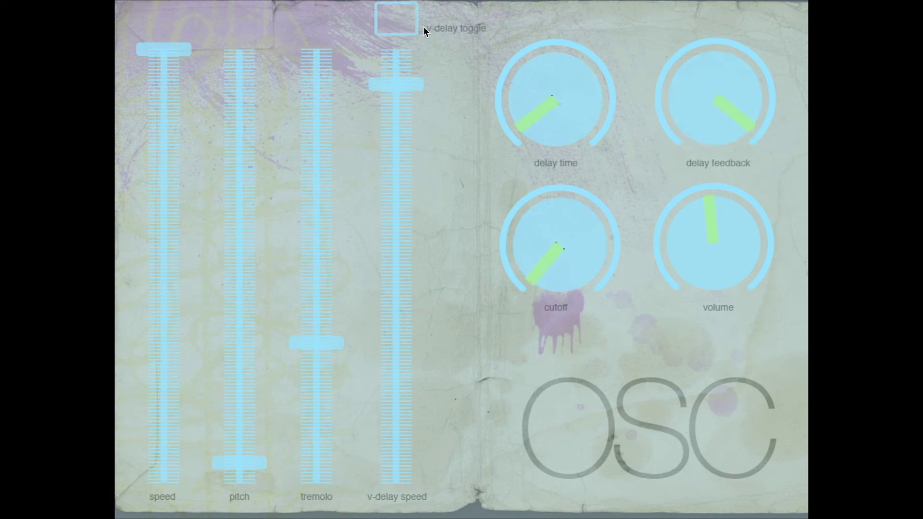
Step: Raise the delay time, drop tremolo to its minimum, and turn delay feedback up
left_click_drag(521, 128, 524, 85)
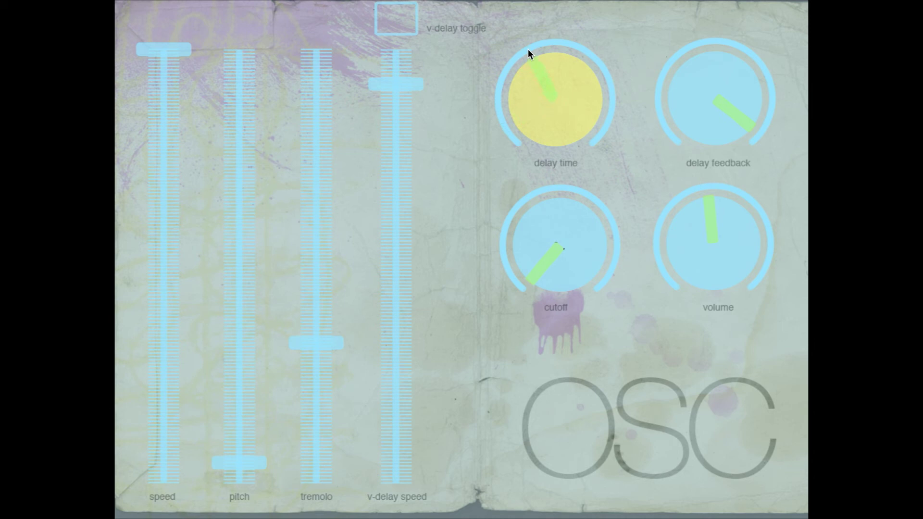
left_click_drag(528, 49, 528, 50)
left_click_drag(323, 342, 316, 400)
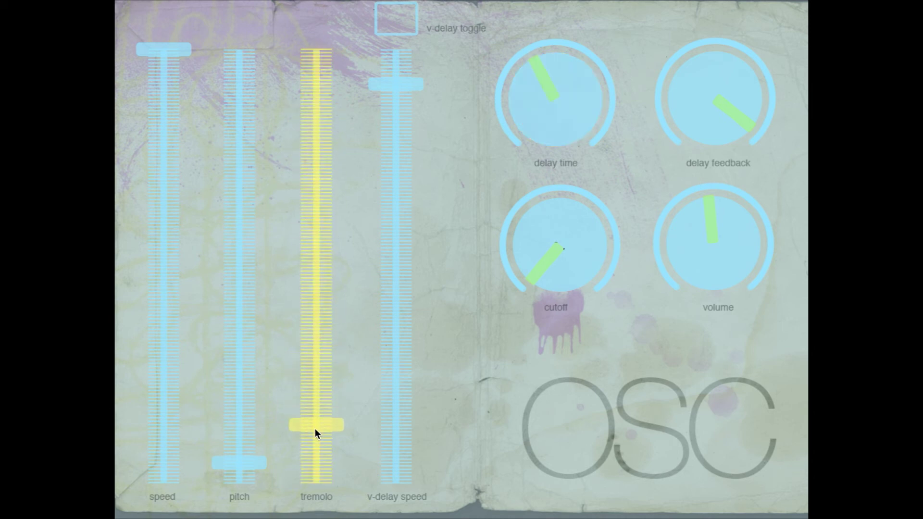
left_click_drag(315, 461, 315, 461)
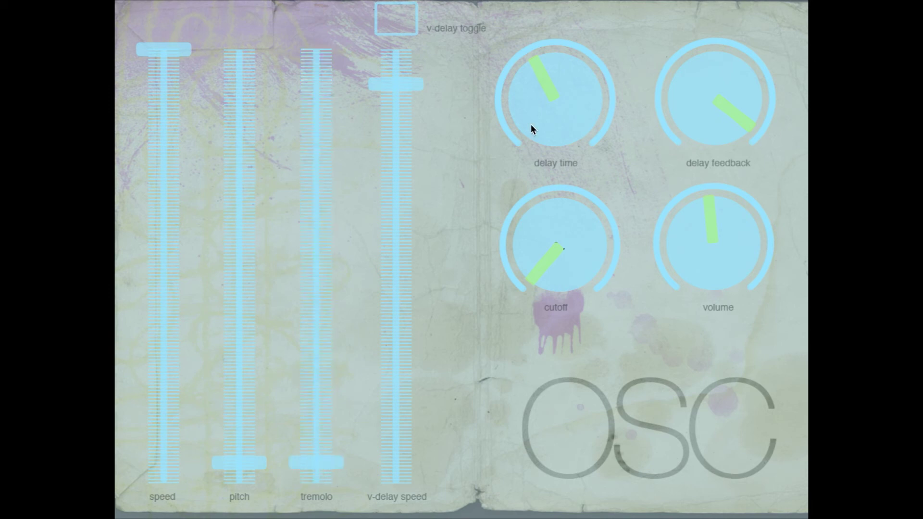
left_click_drag(739, 106, 640, 68)
left_click_drag(682, 171, 682, 171)
Step: Sweep the pitch, speed and tremolo sliders, ending with speed high, pitch low, tremolo at zero
left_click_drag(244, 463, 252, 143)
left_click_drag(180, 50, 177, 449)
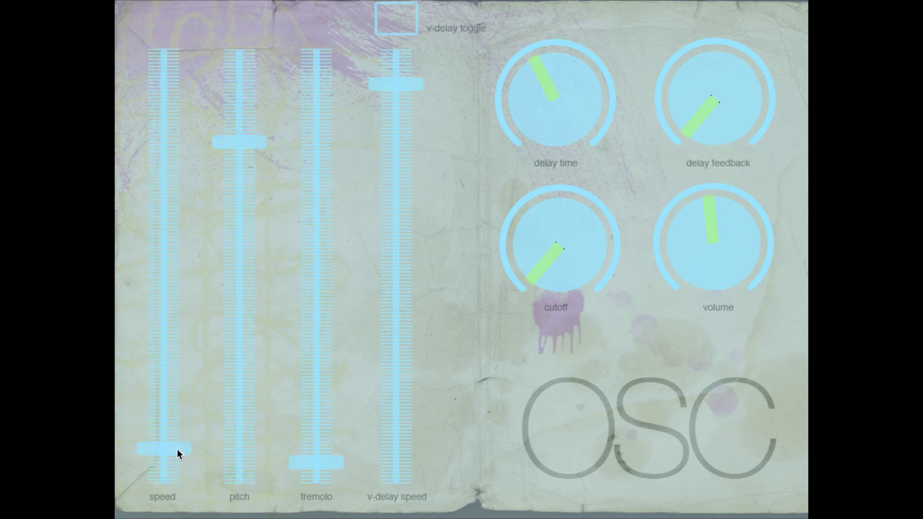
left_click_drag(323, 457, 313, 484)
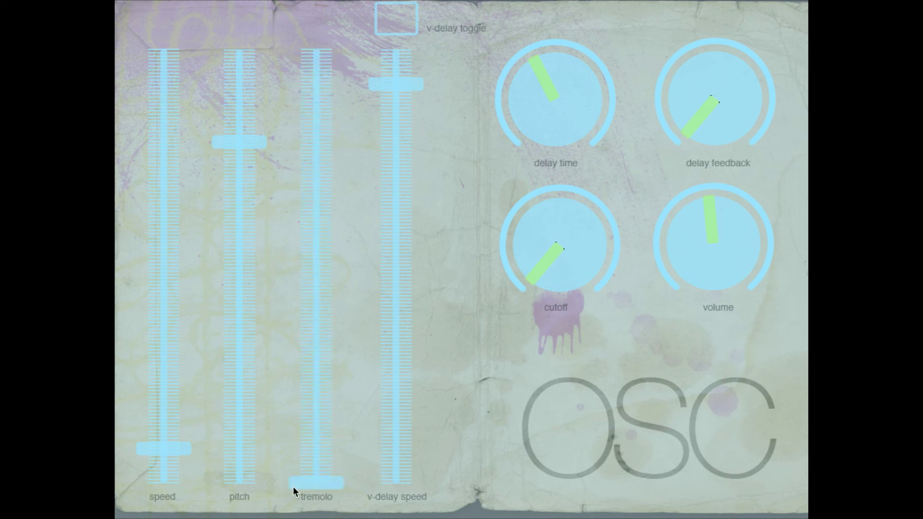
left_click_drag(177, 446, 212, 80)
left_click_drag(243, 143, 239, 400)
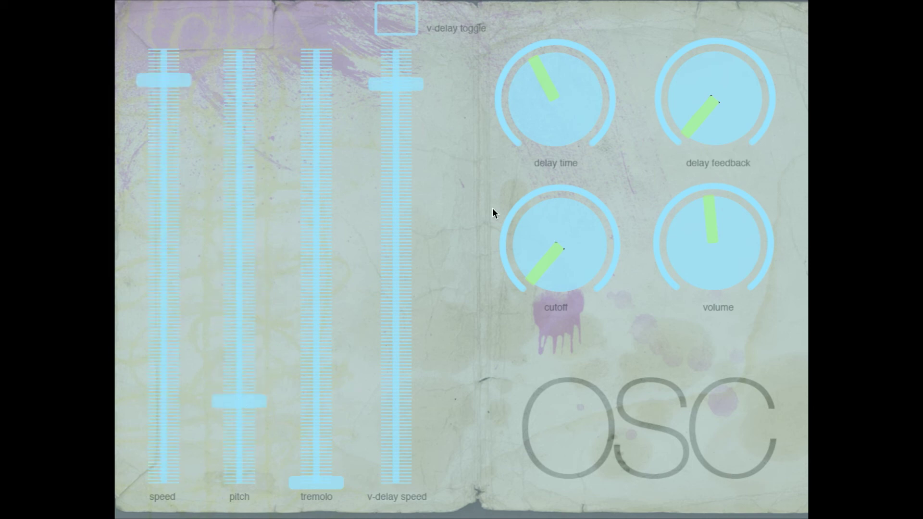
Step: Turn delay feedback near full, delay time down-left, adjust cutoff, then ease feedback back partway
left_click_drag(699, 112, 728, 41)
left_click_drag(538, 68, 522, 112)
left_click_drag(537, 271, 537, 203)
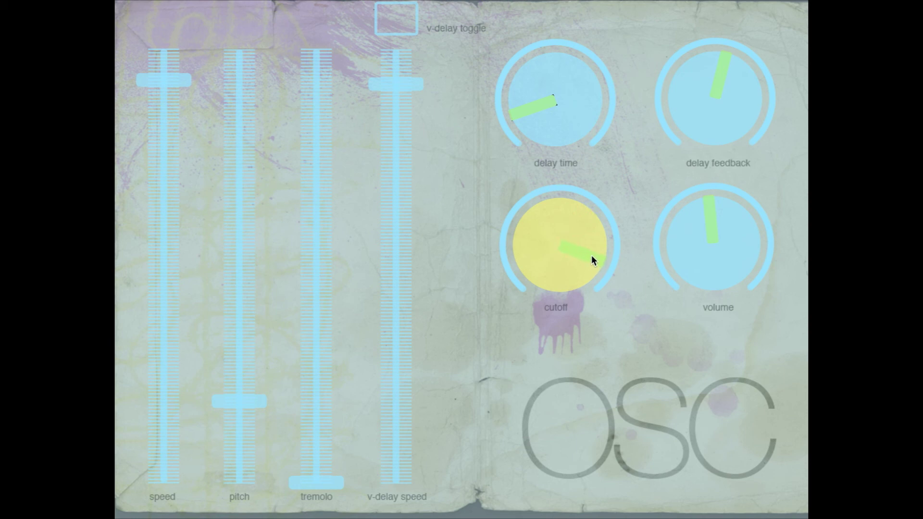
left_click_drag(600, 237, 600, 226)
left_click_drag(525, 118, 525, 149)
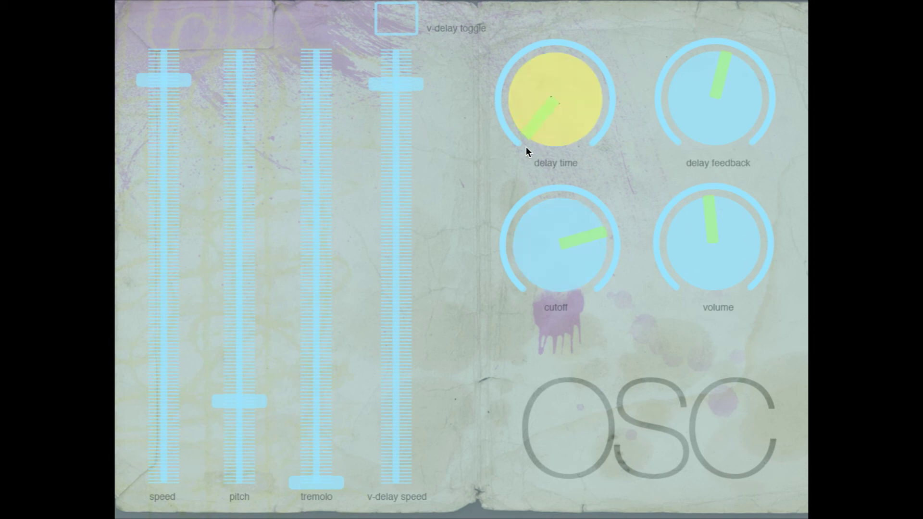
left_click_drag(728, 56, 758, 97)
Step: Turn the cutoff down and reset the delay time knob
left_click_drag(590, 225, 537, 240)
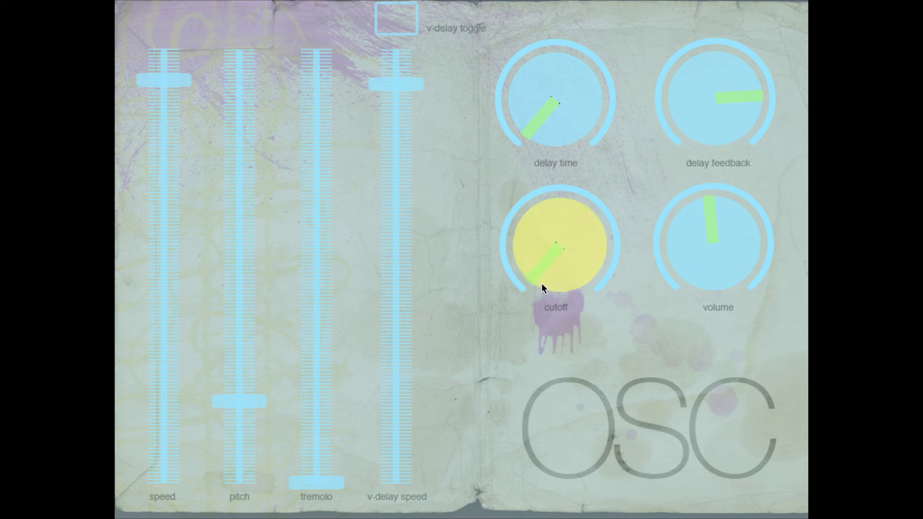
left_click_drag(542, 284, 542, 284)
left_click_drag(536, 122, 535, 122)
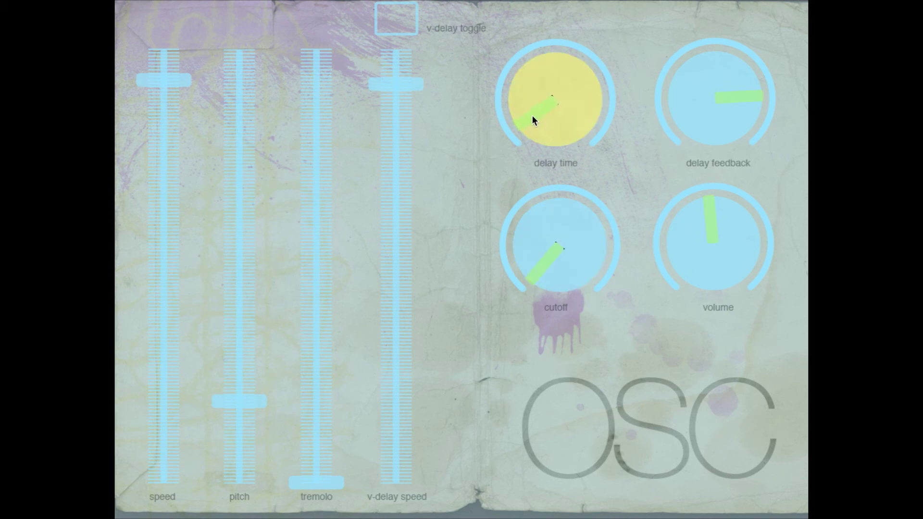
left_click_drag(531, 121, 532, 121)
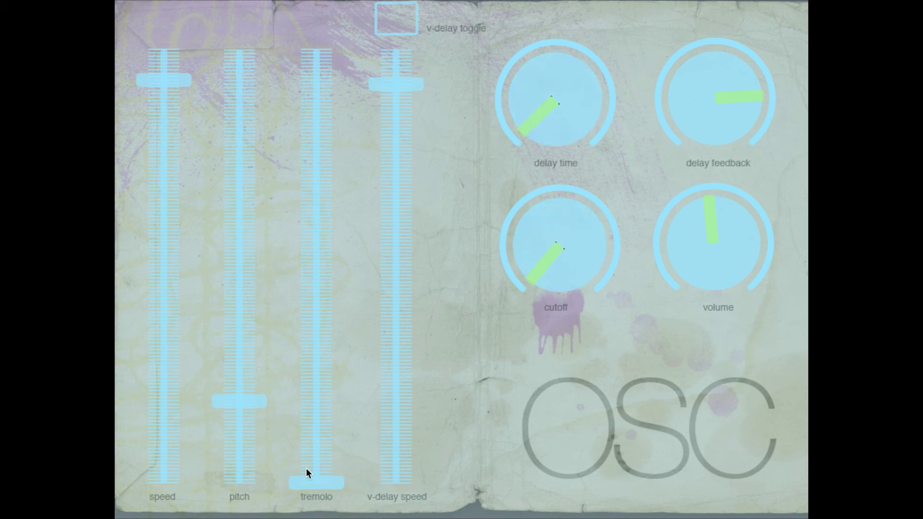
Step: Raise tremolo partway, drop pitch to the bottom, and bring speed down to mid-height
left_click_drag(314, 480, 310, 168)
left_click_drag(250, 414, 245, 428)
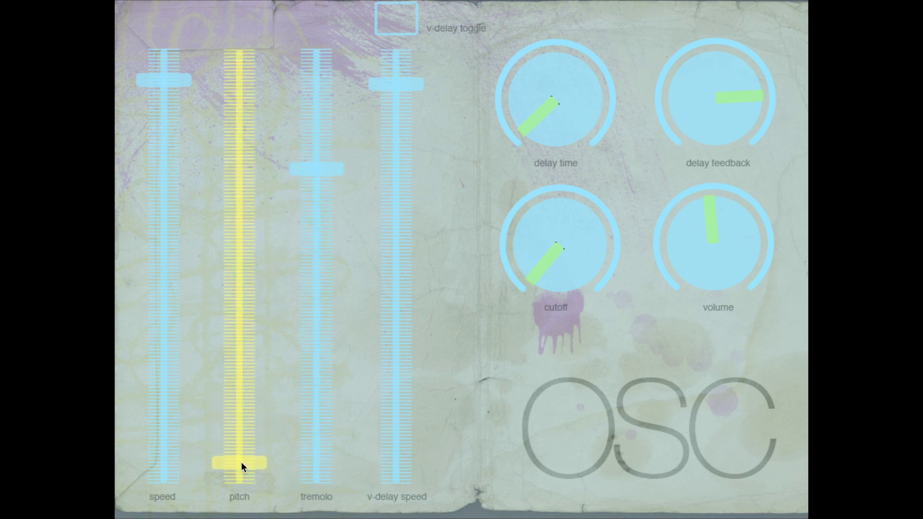
left_click_drag(241, 462, 241, 463)
left_click_drag(146, 76, 161, 214)
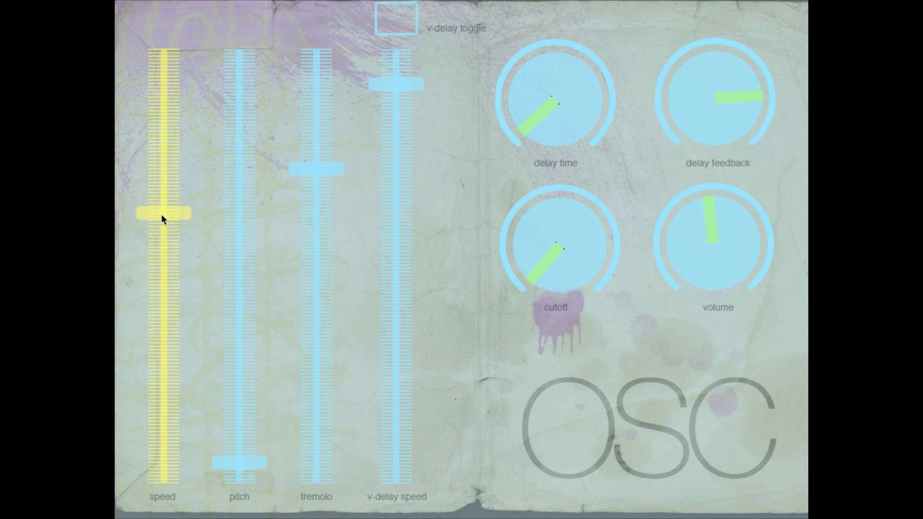
left_click_drag(163, 267, 163, 278)
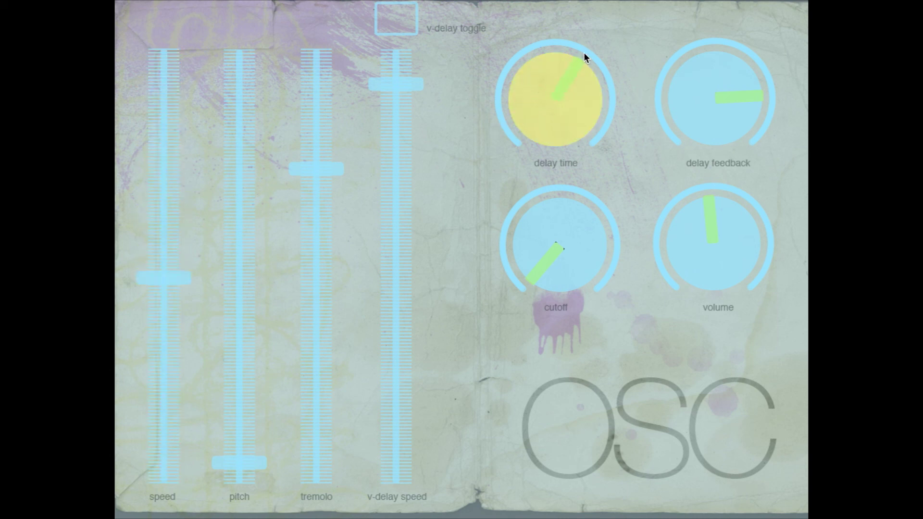
Step: Turn the cutoff up, lower the tremolo, and turn delay feedback slightly down
left_click_drag(527, 251, 528, 260)
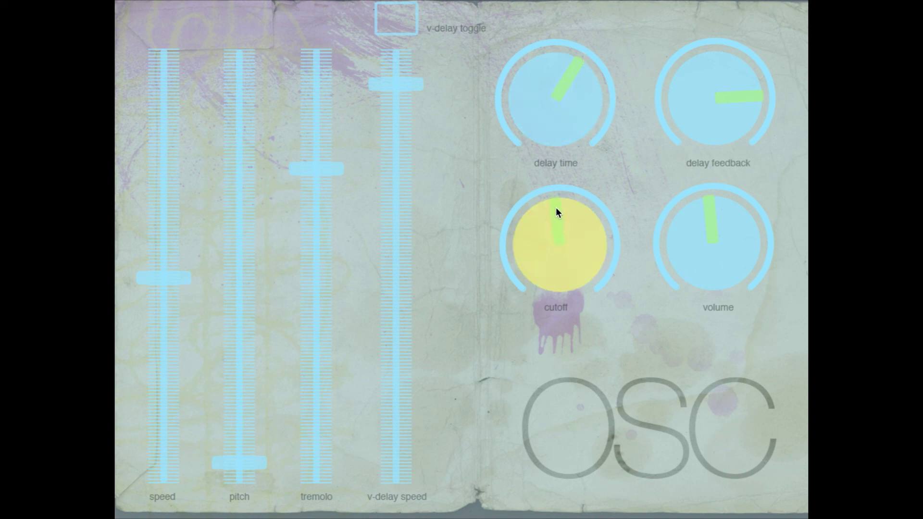
left_click_drag(579, 214, 579, 214)
left_click_drag(313, 168, 335, 339)
left_click_drag(744, 100, 757, 123)
Step: Point delay time left, set cutoff down-right, and turn the volume down to the left
left_click_drag(579, 66, 577, 64)
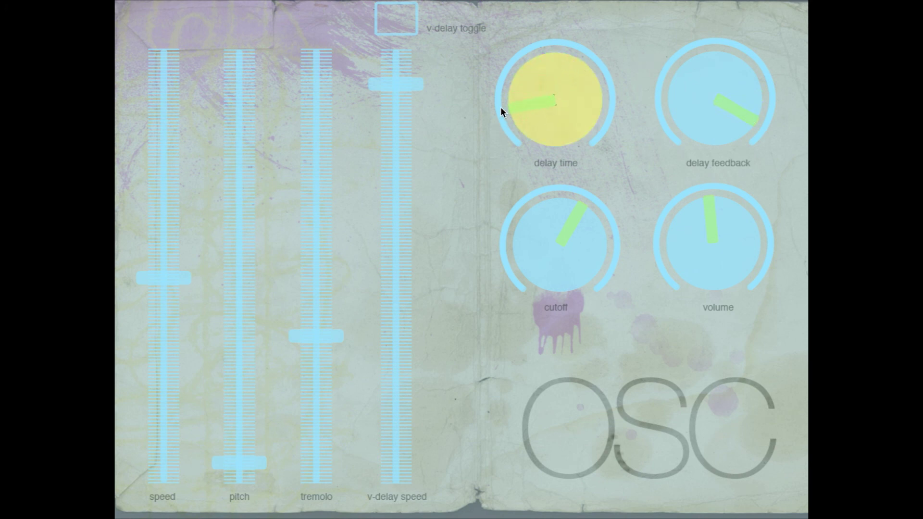
left_click_drag(500, 109, 500, 109)
left_click_drag(581, 213, 549, 214)
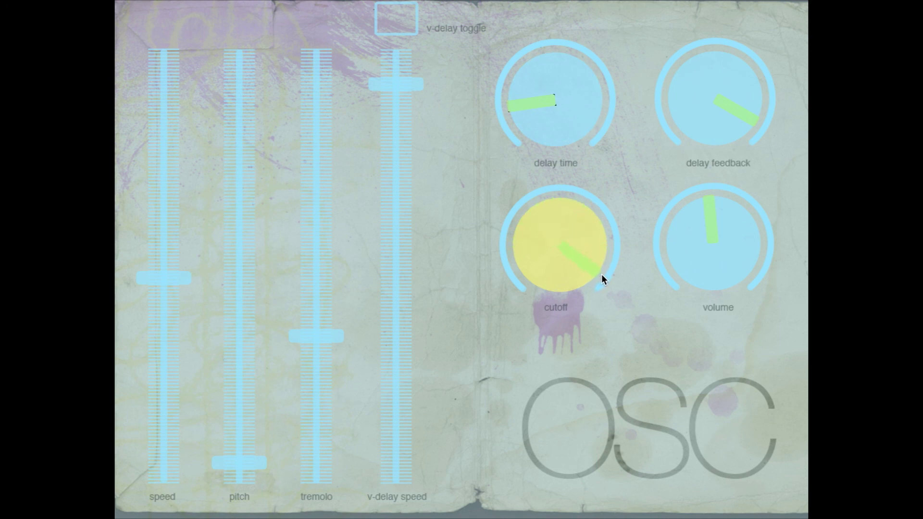
left_click_drag(598, 281, 598, 281)
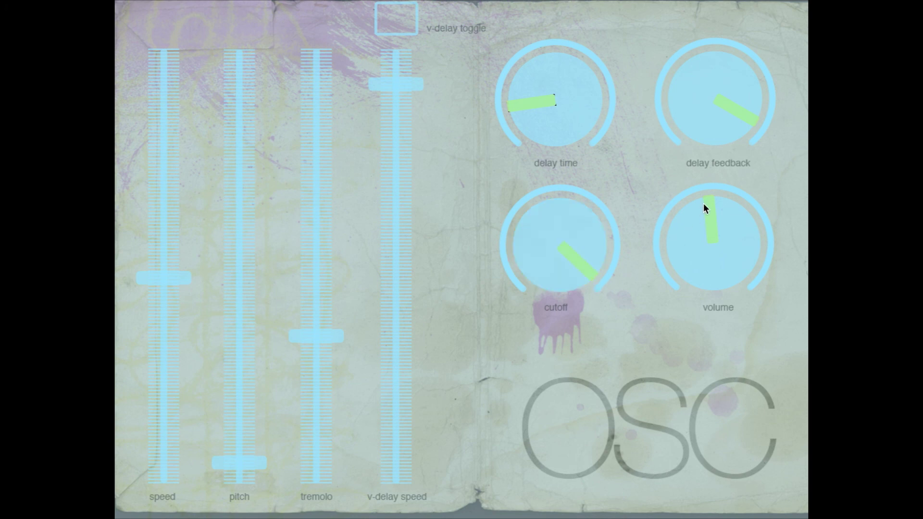
left_click_drag(703, 204, 713, 204)
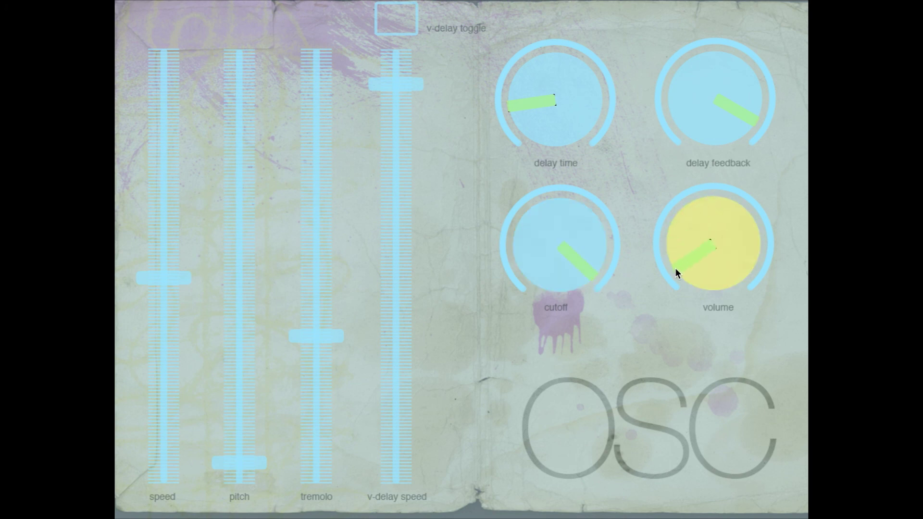